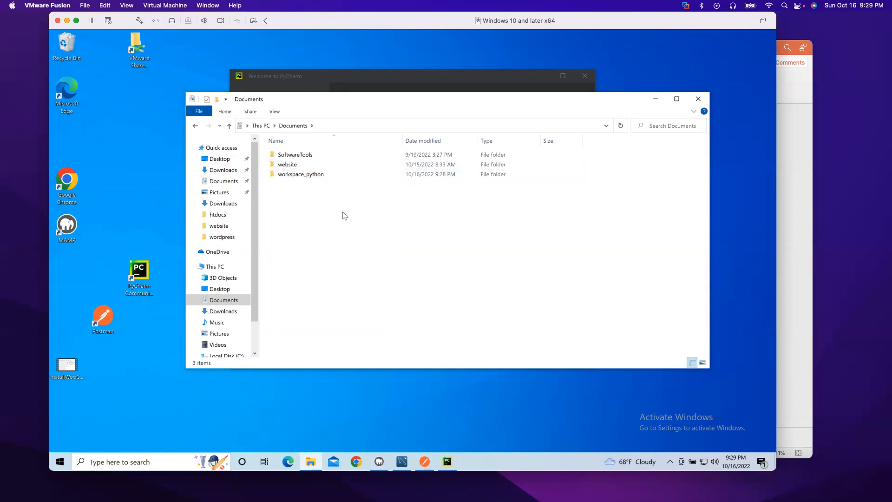
Step: Inside workspace_python, create a new folder named 'api_automation'
{"action": "double_click", "coordinate": [312, 177]}
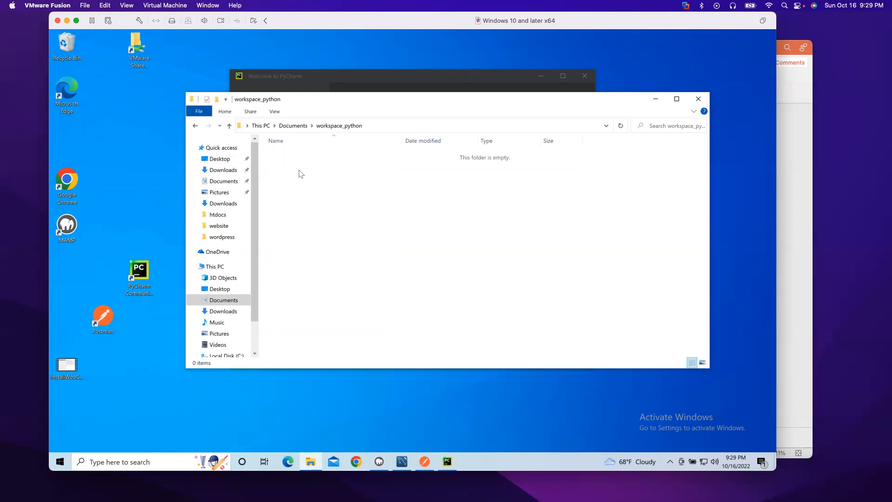
{"action": "right_click", "coordinate": [297, 171]}
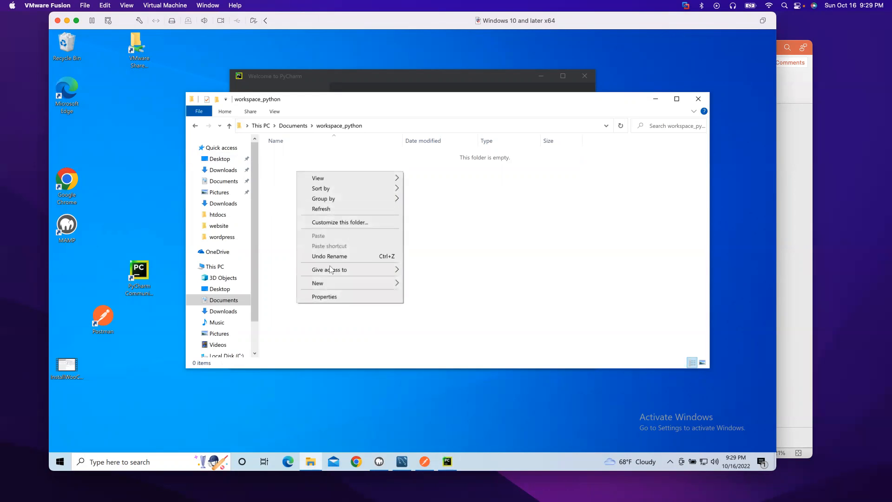
{"action": "mouse_move", "coordinate": [339, 284]}
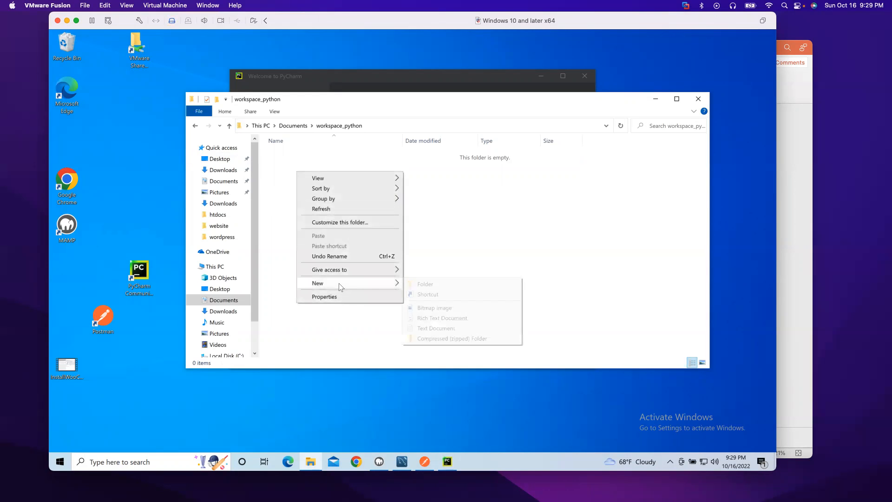
{"action": "left_click", "coordinate": [421, 284]}
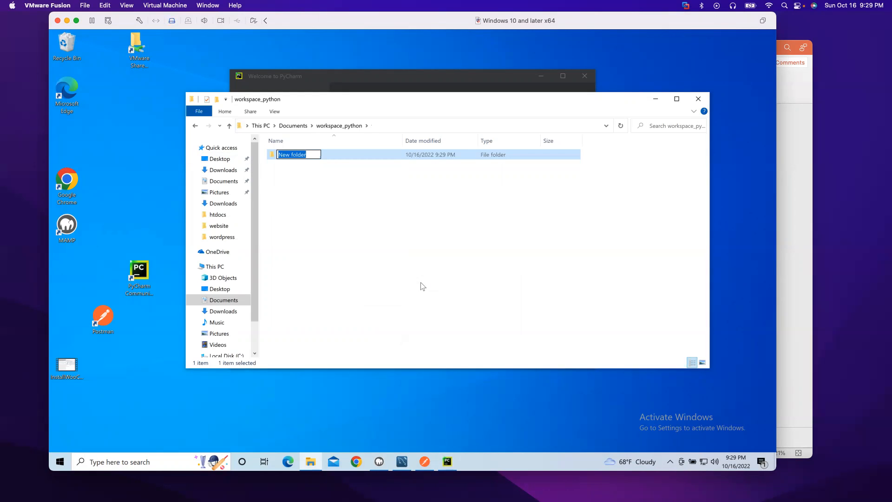
{"action": "type", "text": "api_automation"}
{"action": "left_click", "coordinate": [332, 231]}
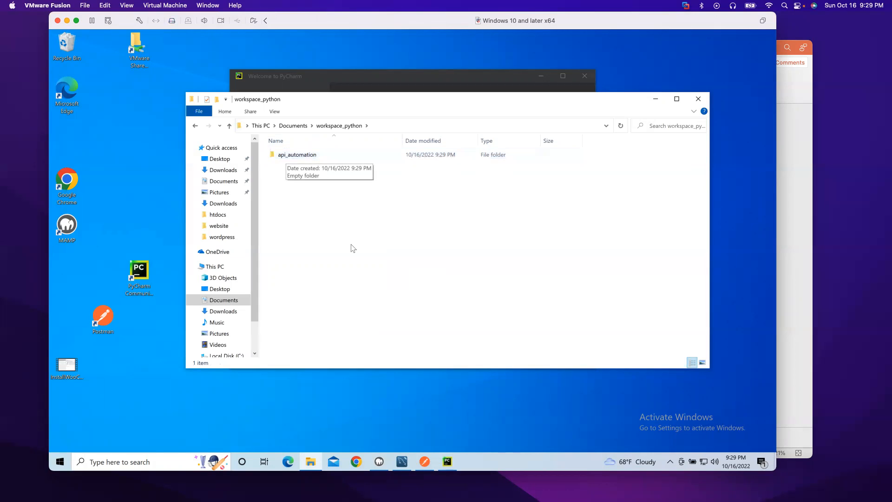
Step: Open api_automation so Explorer shows Documents > workspace_python > api_automation
{"action": "double_click", "coordinate": [305, 158]}
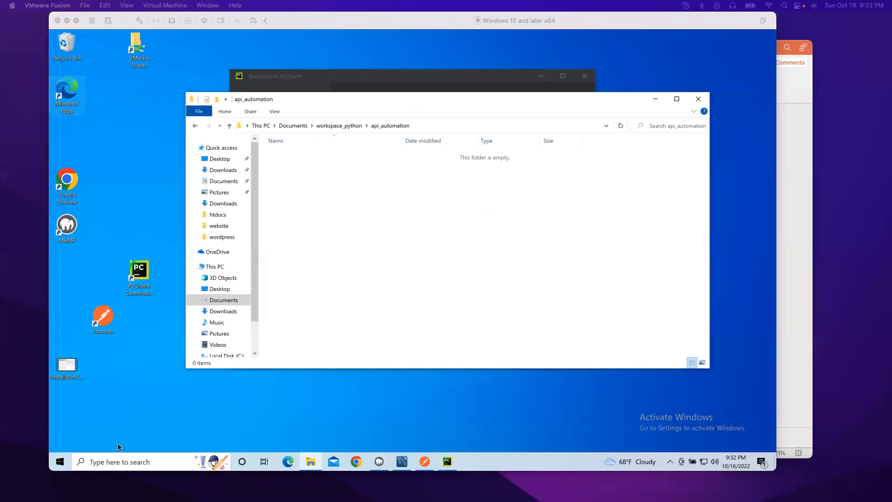
Step: Launch Command Prompt and run 'pip install virtualenv', installing virtualenv 20.16.5
{"action": "left_click", "coordinate": [136, 463]}
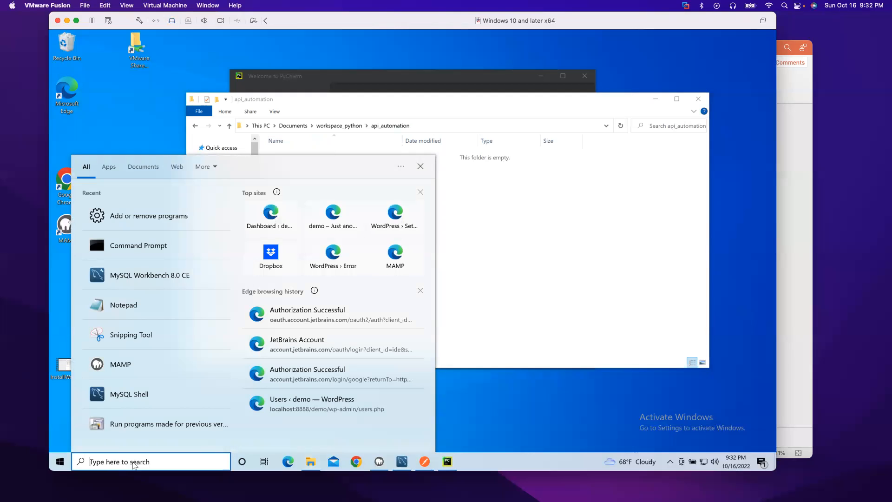
{"action": "left_click", "coordinate": [131, 257]}
{"action": "left_click_drag", "start_coordinate": [305, 116], "coordinate": [326, 228]}
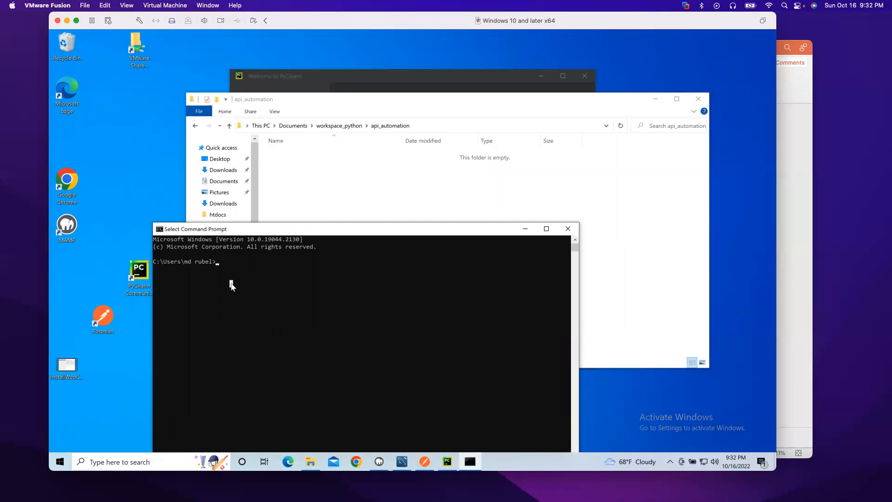
{"action": "type", "text": "p"}
{"action": "type", "text": "ip install virtual"}
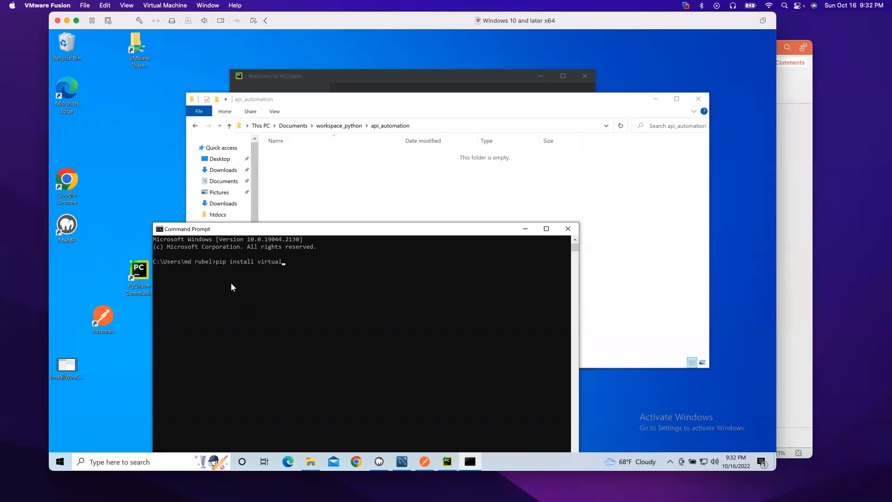
{"action": "type", "text": "env"}
{"action": "key", "text": "Return"}
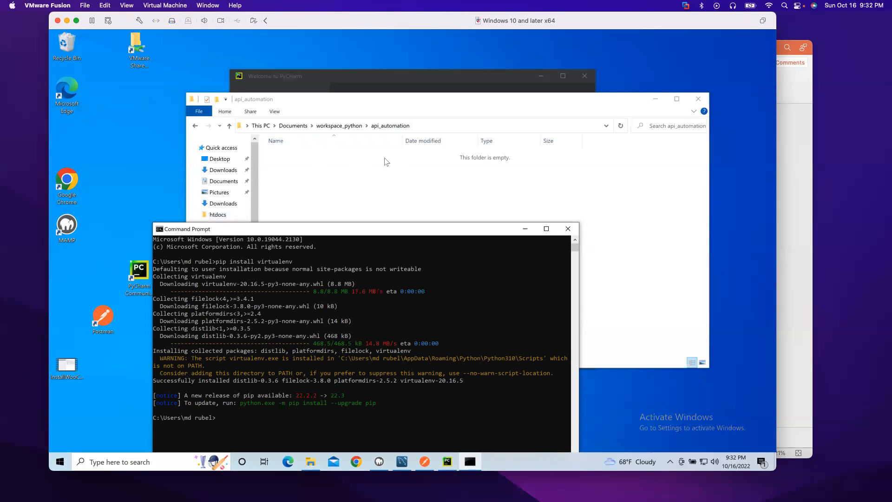
{"action": "left_click_drag", "start_coordinate": [348, 229], "coordinate": [285, 198]}
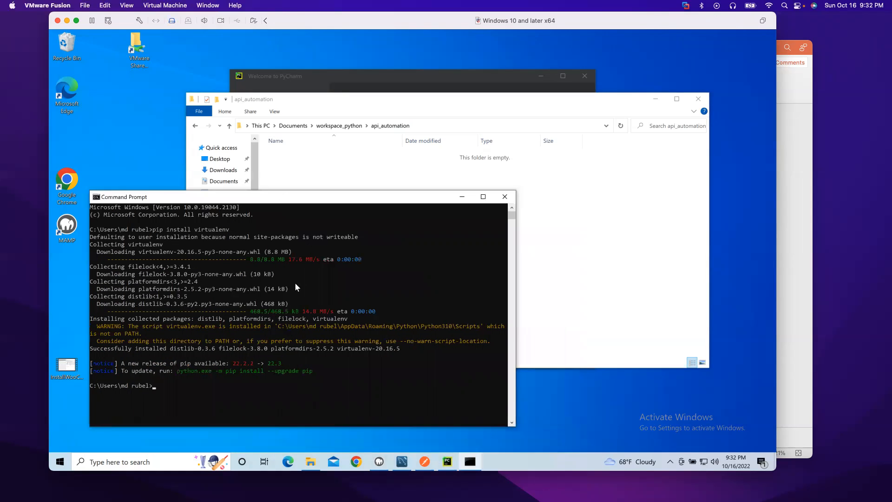
Step: Copy the api_automation folder path from Explorer and cd into it in Command Prompt
{"action": "left_click", "coordinate": [456, 125]}
{"action": "right_click", "coordinate": [354, 126]}
{"action": "left_click", "coordinate": [370, 151]}
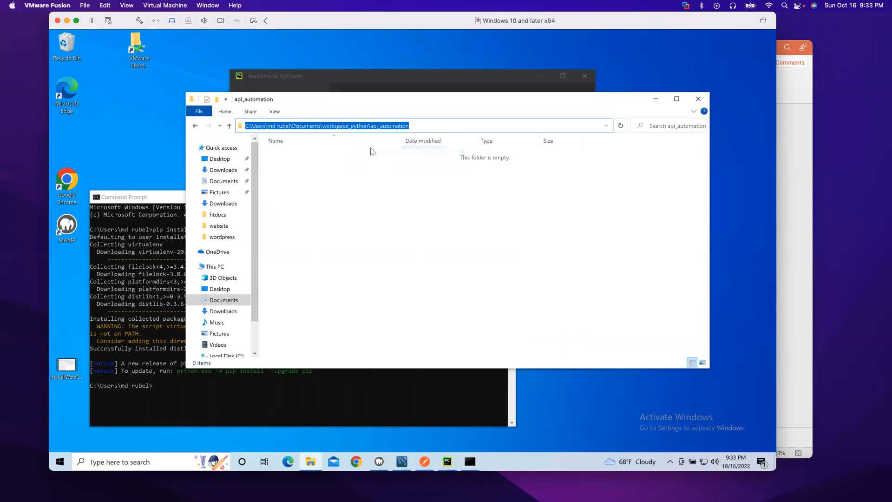
{"action": "left_click", "coordinate": [189, 387]}
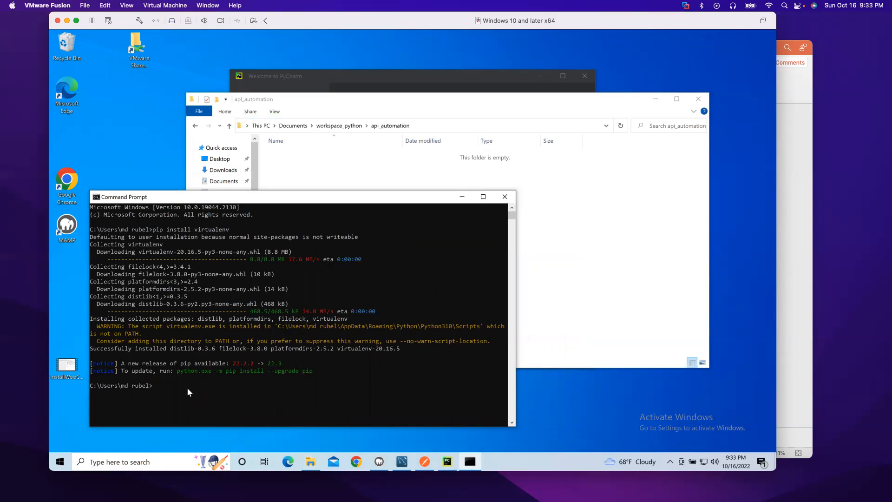
{"action": "type", "text": "cd"}
{"action": "key", "text": "ctrl+v"}
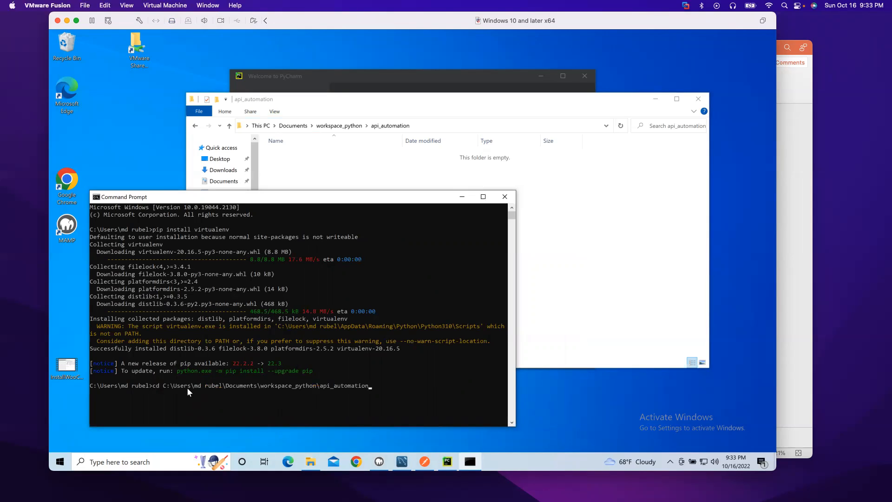
{"action": "key", "text": "Return"}
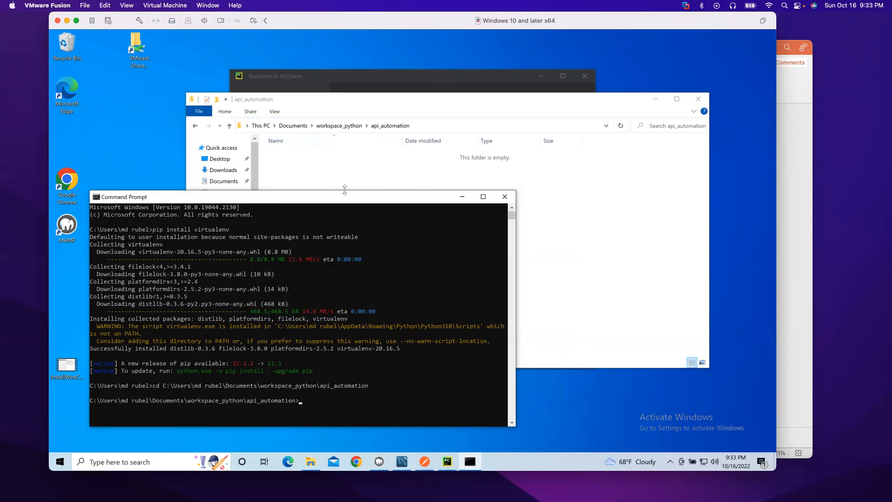
Step: Run 'python -m virtualenv api_venv' so an api_venv folder appears in api_automation
{"action": "left_click_drag", "start_coordinate": [344, 197], "coordinate": [557, 118]}
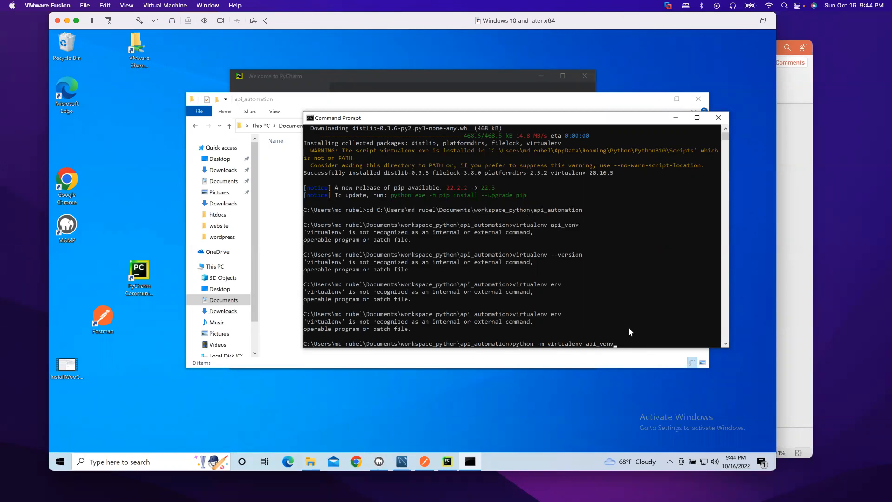
{"action": "left_click", "coordinate": [647, 315]}
{"action": "key", "text": "Return"}
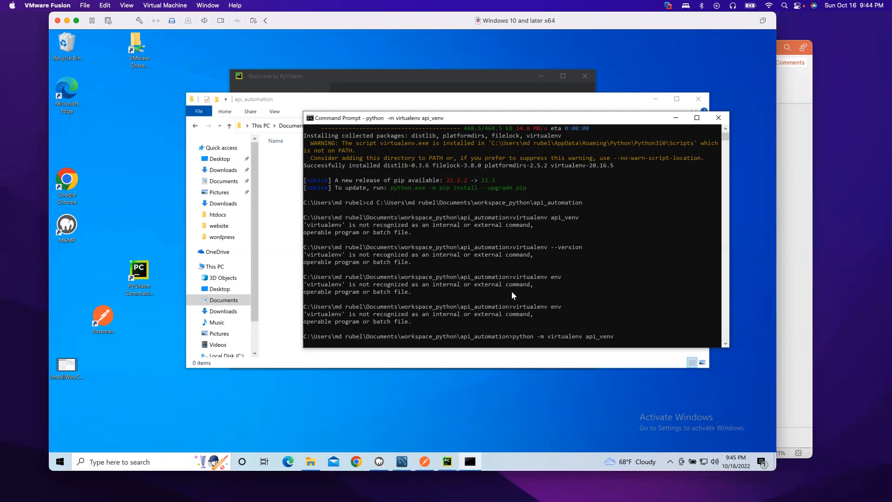
{"action": "left_click_drag", "start_coordinate": [353, 121], "coordinate": [383, 128]}
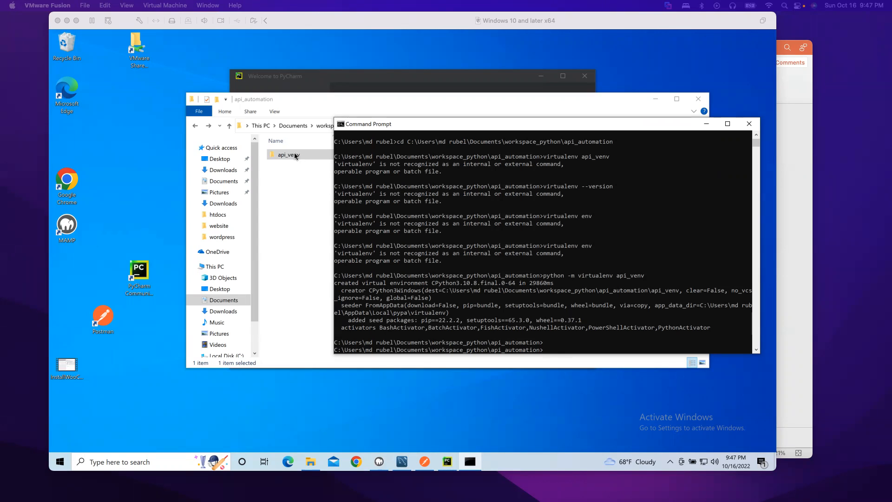
Step: Change into the api_venv folder in Command Prompt, also opening it in Explorer
{"action": "left_click", "coordinate": [558, 349]}
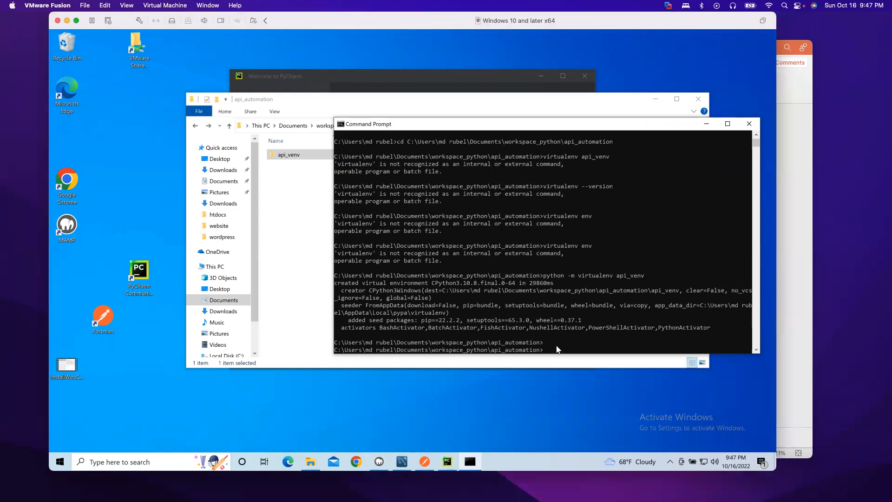
{"action": "type", "text": "cd api"}
{"action": "key", "text": "Tab"}
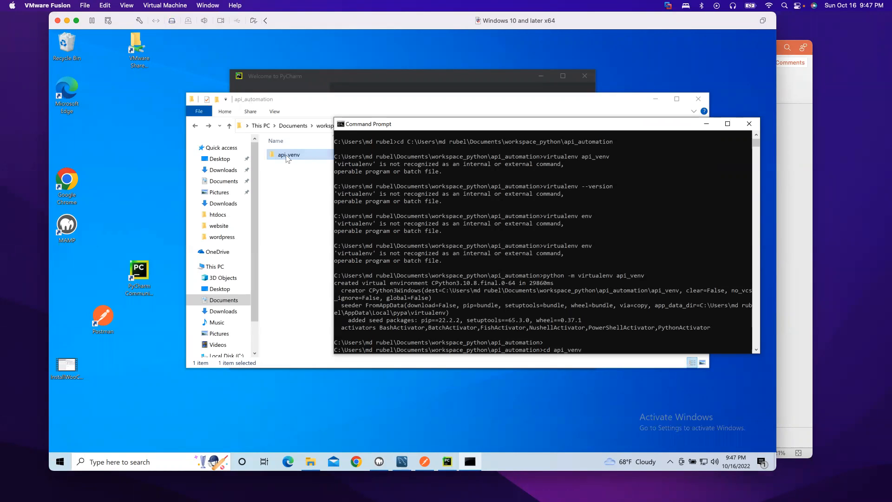
{"action": "double_click", "coordinate": [299, 154]}
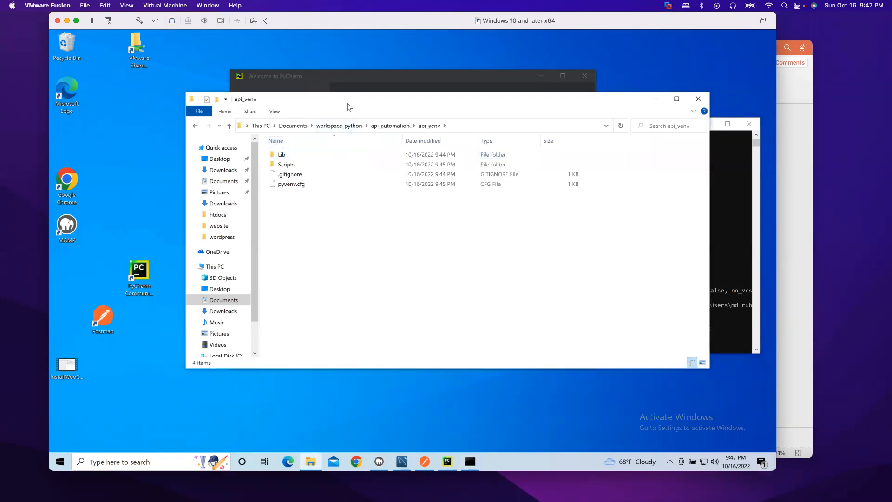
{"action": "left_click_drag", "start_coordinate": [350, 107], "coordinate": [276, 109]}
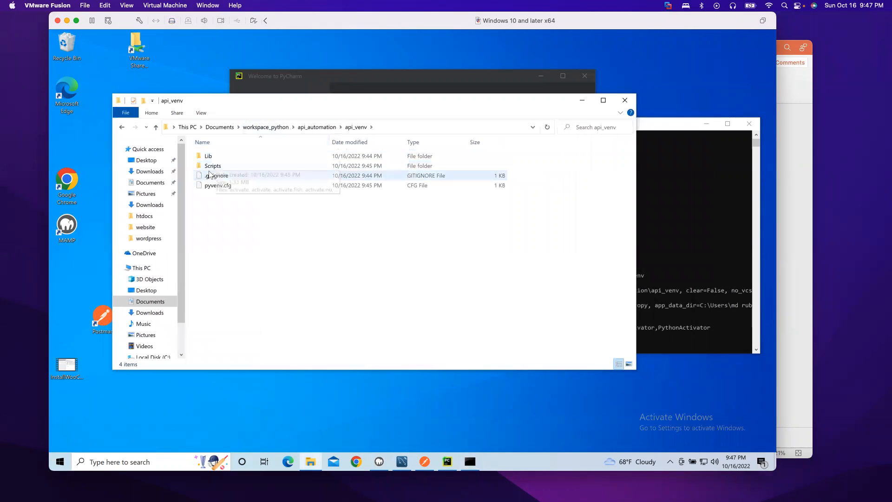
{"action": "left_click", "coordinate": [651, 215]}
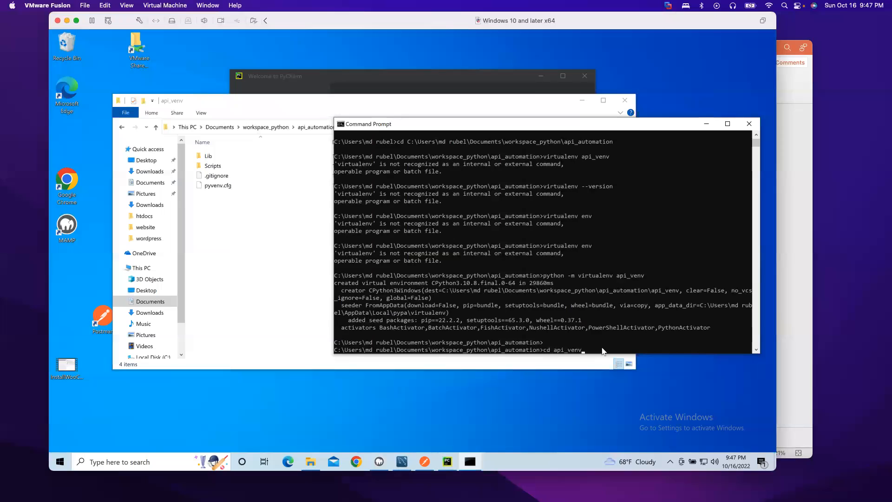
{"action": "key", "text": "Return"}
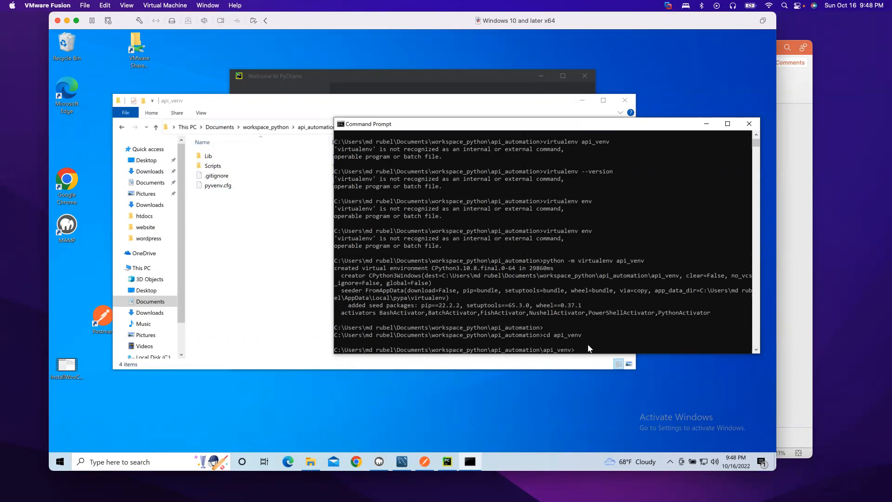
Step: Activate api_venv by running Scripts\activate.bat, with the Scripts folder shown in Explorer
{"action": "type", "text": "sc"}
{"action": "key", "text": "Tab"}
{"action": "type", "text": "\\ac"}
{"action": "key", "text": "Tab"}
{"action": "left_click", "coordinate": [212, 169]}
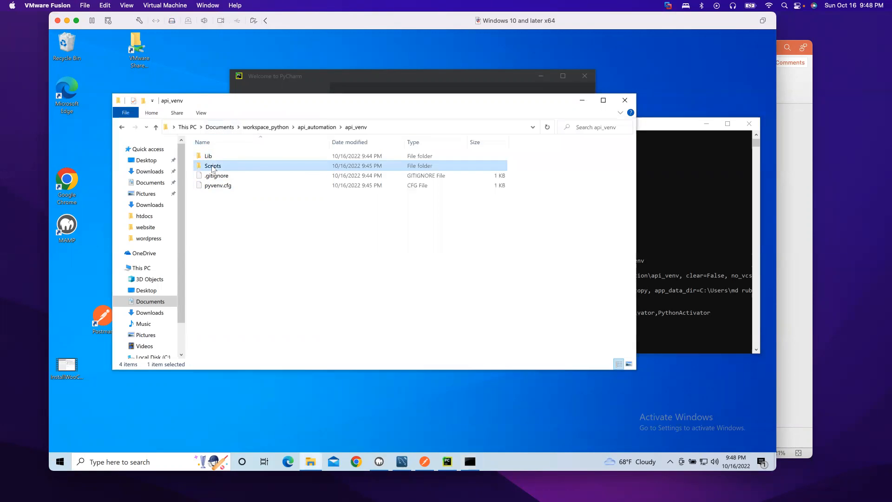
{"action": "double_click", "coordinate": [212, 167]}
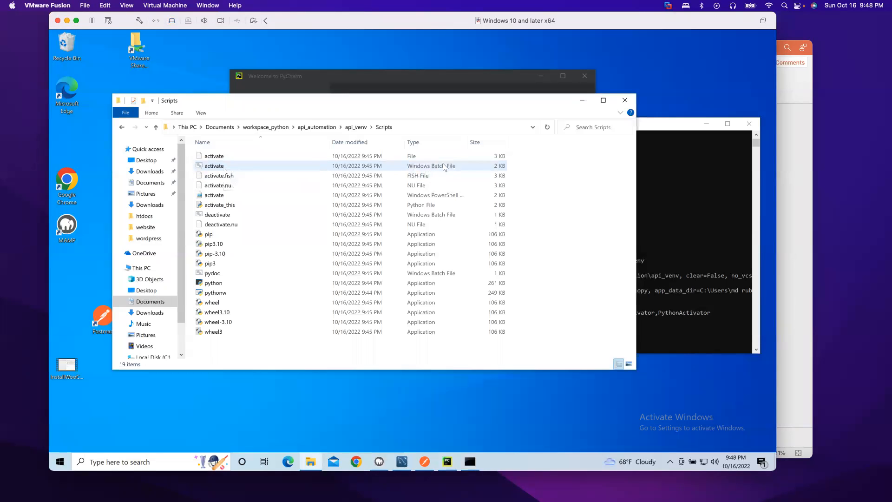
{"action": "left_click", "coordinate": [651, 338]}
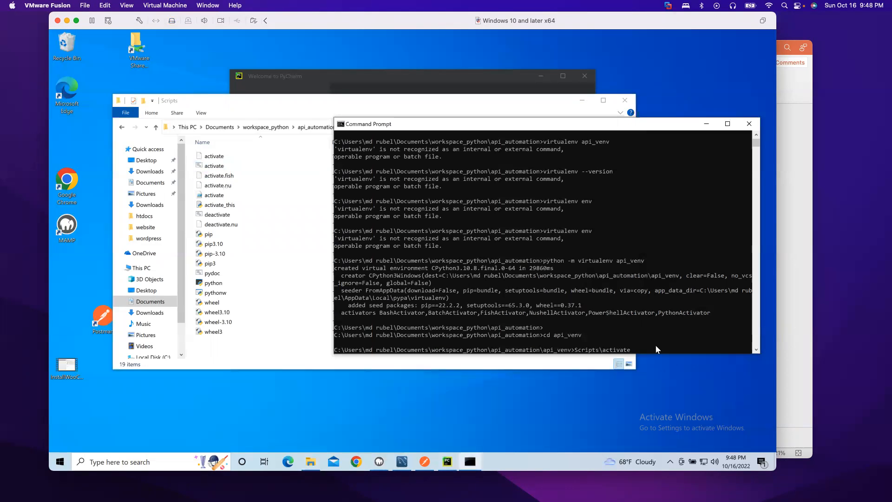
{"action": "type", "text": ".bat"}
{"action": "key", "text": "Return"}
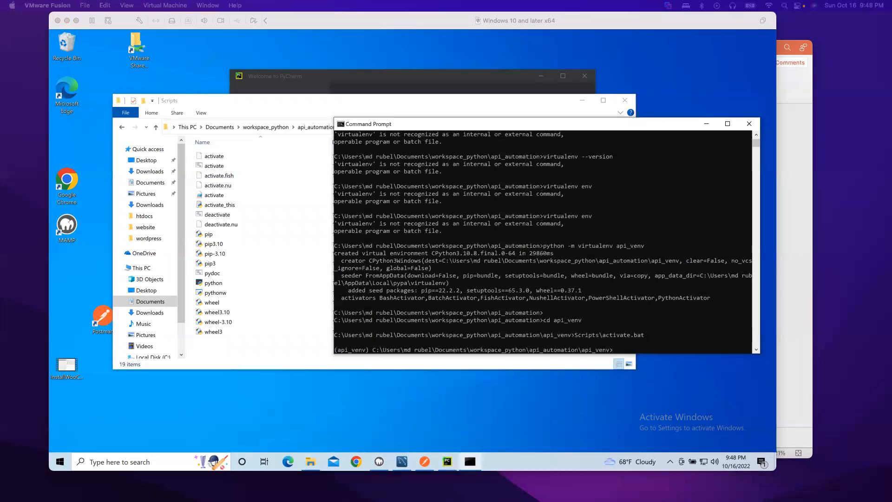
Step: Run 'deactivate' to leave the api_venv environment
{"action": "left_click", "coordinate": [636, 348]}
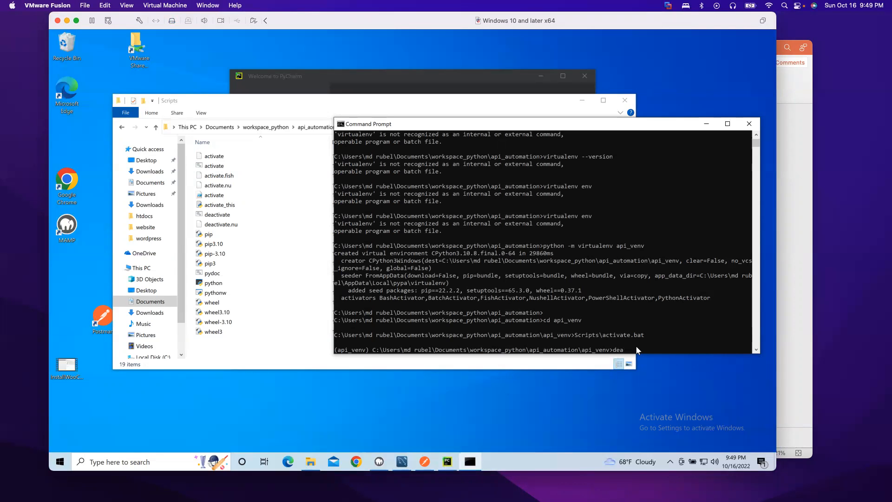
{"action": "type", "text": "vate"}
{"action": "key", "text": "Return"}
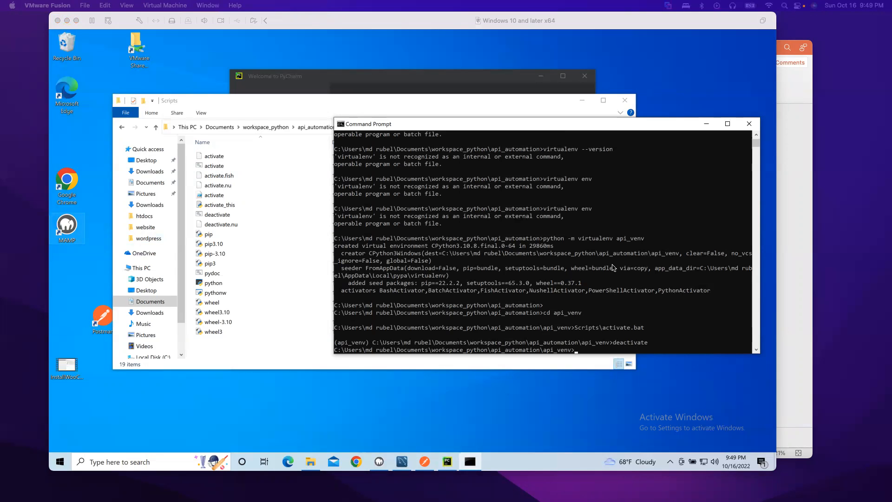
Step: Return Explorer to workspace_python and bring the PyCharm Welcome window forward
{"action": "left_click", "coordinate": [270, 131]}
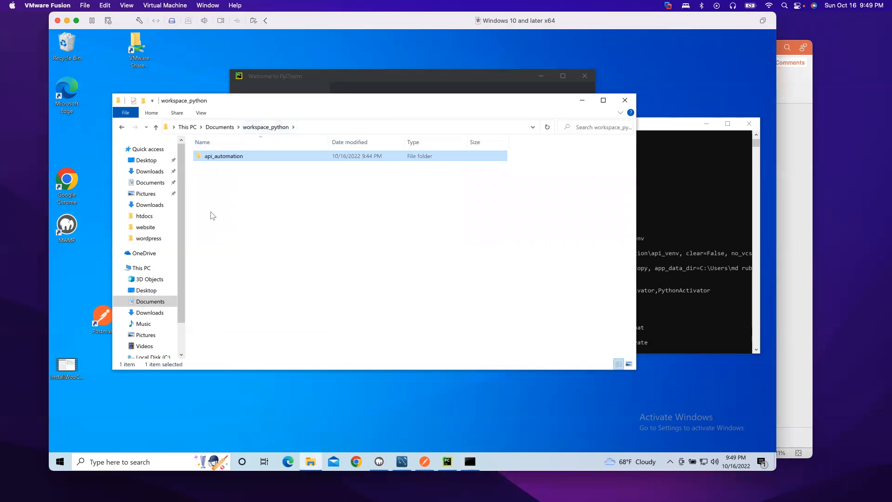
{"action": "double_click", "coordinate": [222, 157]}
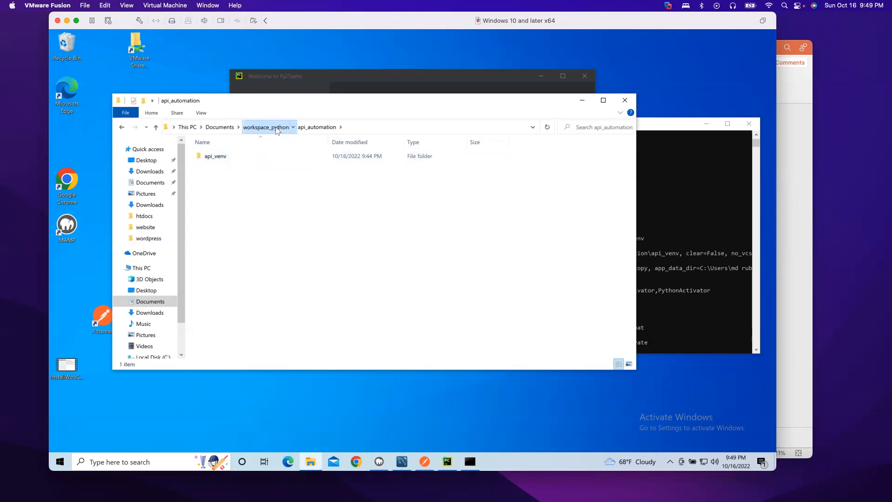
{"action": "left_click", "coordinate": [287, 128]}
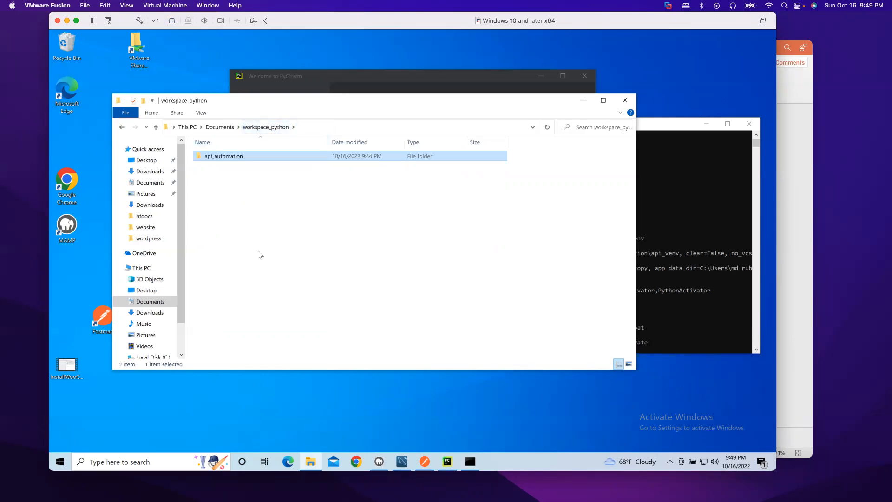
{"action": "left_click", "coordinate": [441, 462]}
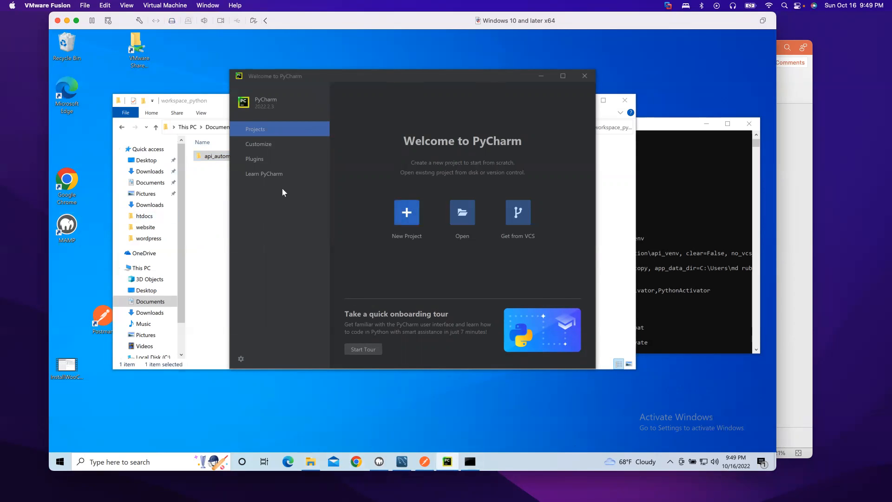
Step: Open Documents\workspace_python\api_automation as a PyCharm project
{"action": "left_click", "coordinate": [462, 212]}
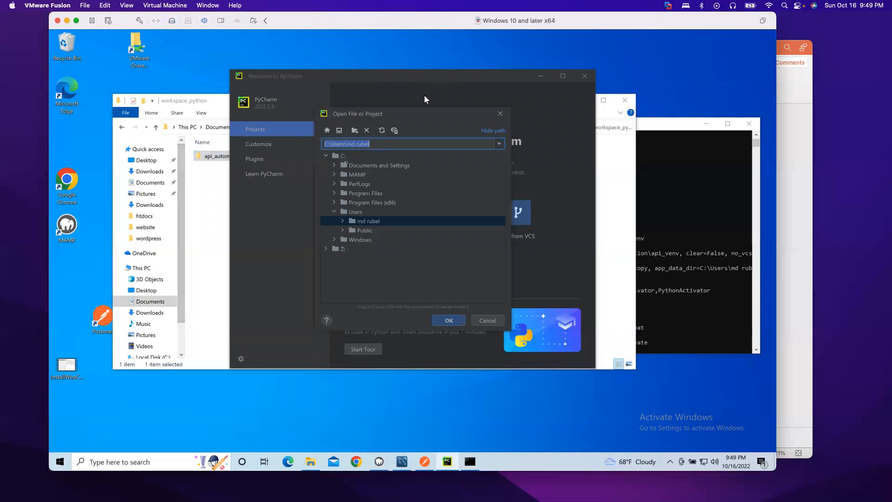
{"action": "left_click", "coordinate": [343, 221]}
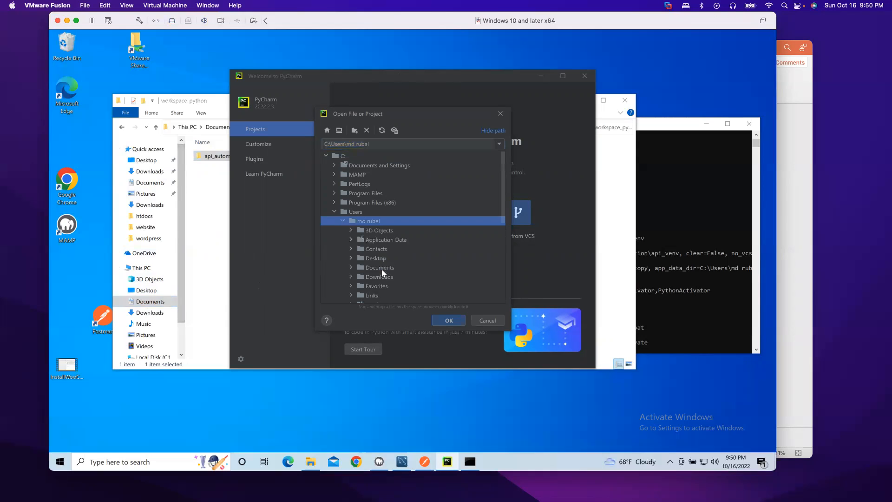
{"action": "left_click", "coordinate": [379, 268]}
{"action": "left_click", "coordinate": [351, 267]}
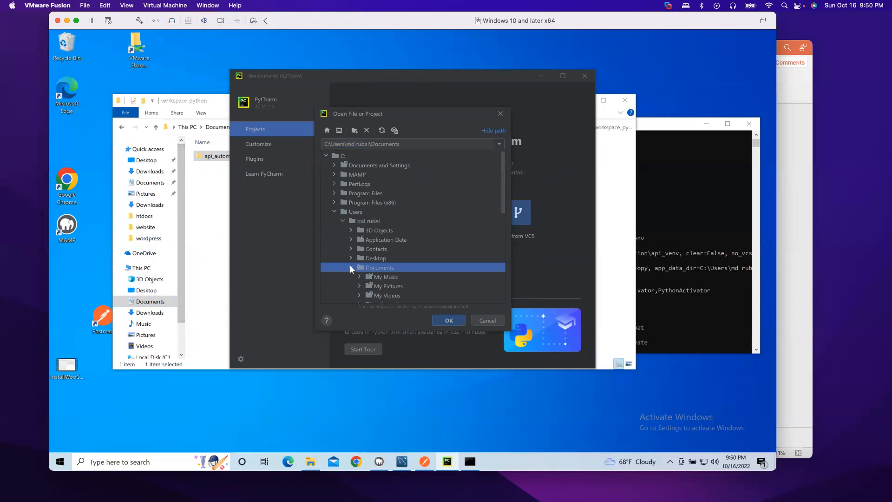
{"action": "left_click_drag", "start_coordinate": [502, 205], "coordinate": [499, 229]}
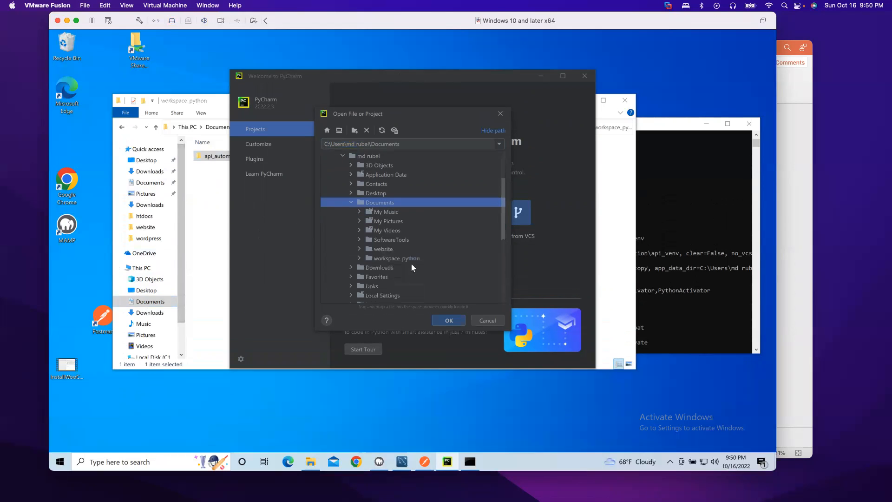
{"action": "left_click", "coordinate": [360, 259]}
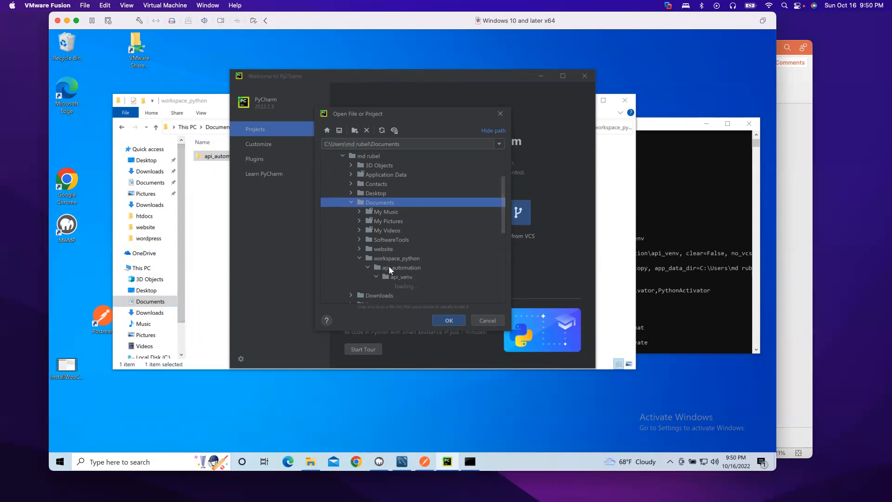
{"action": "left_click", "coordinate": [403, 267]}
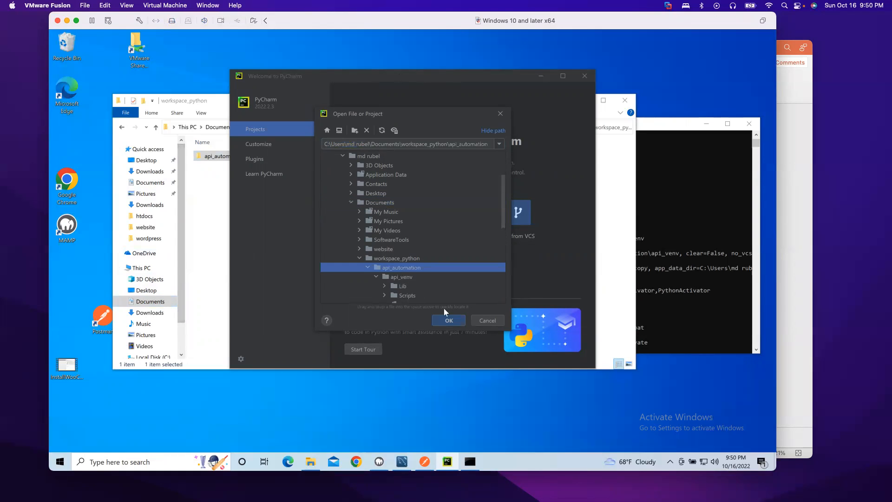
{"action": "left_click", "coordinate": [448, 320]}
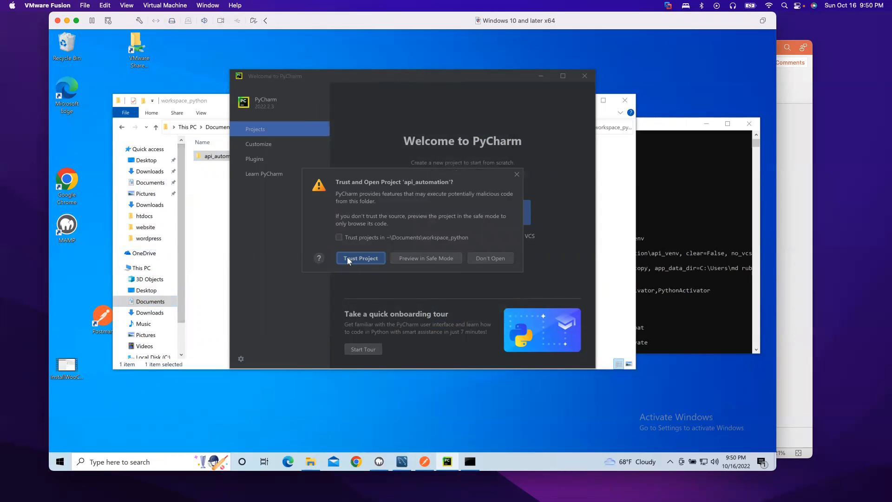
Step: Choose Trust Project to load api_automation in PyCharm
{"action": "left_click", "coordinate": [348, 259]}
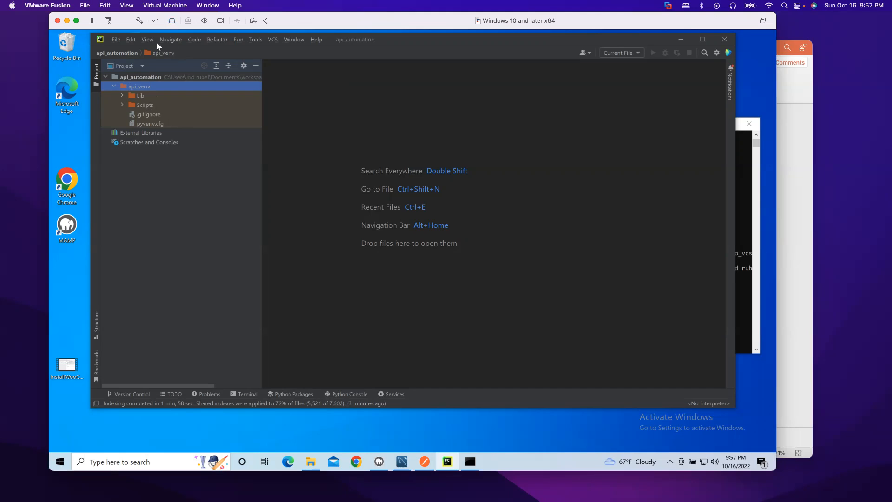
Step: Go to Settings > Project: api_automation > Python Interpreter and bring up Add Interpreter options
{"action": "left_click", "coordinate": [116, 40]}
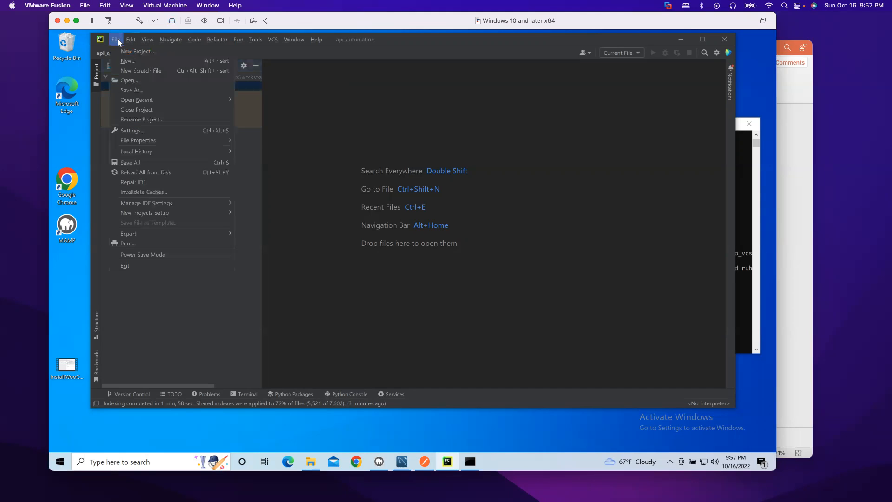
{"action": "left_click", "coordinate": [130, 130]}
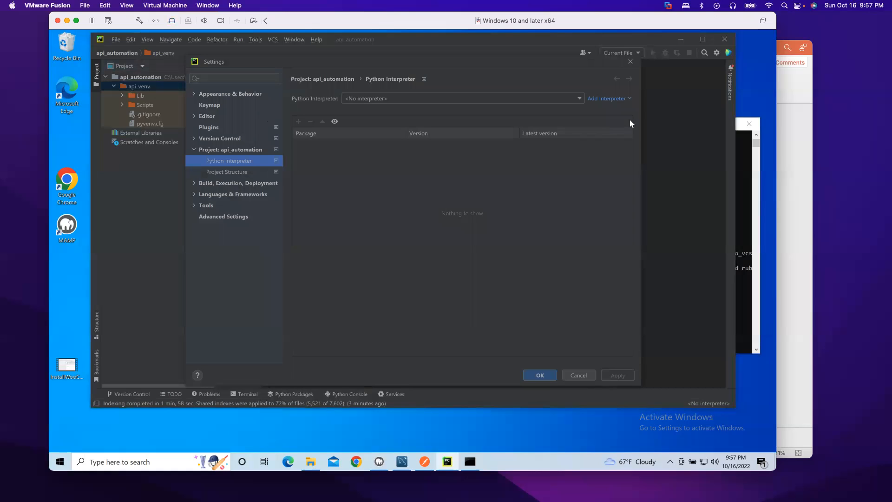
{"action": "left_click", "coordinate": [615, 103]}
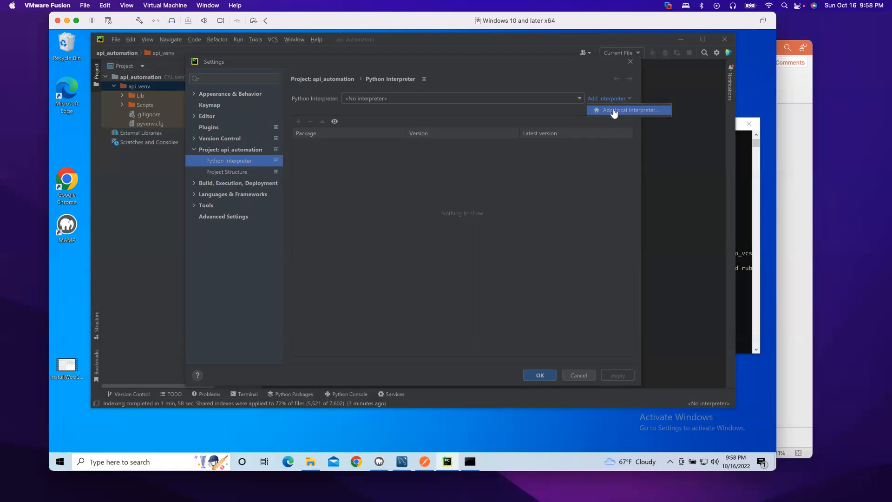
Step: Add a local interpreter using the existing api_venv\Scripts\python.exe environment
{"action": "left_click", "coordinate": [613, 108]}
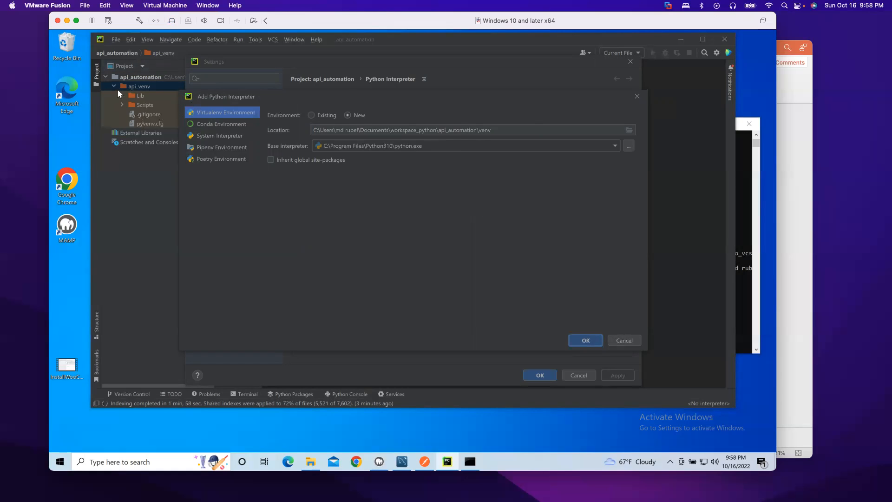
{"action": "left_click", "coordinate": [310, 115]}
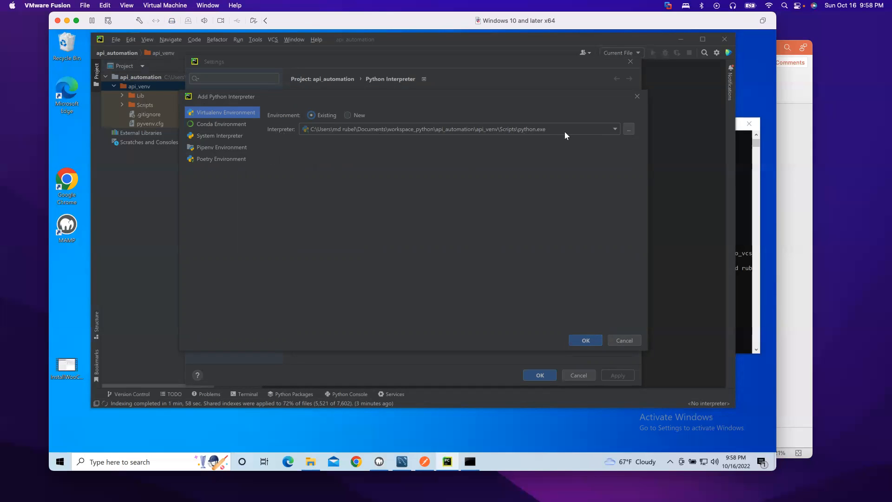
{"action": "left_click", "coordinate": [615, 130]}
Step: Pick api_automation\api_venv\Scripts\python.exe in the file browser as the existing interpreter
{"action": "left_click", "coordinate": [615, 127]}
{"action": "left_click", "coordinate": [626, 127]}
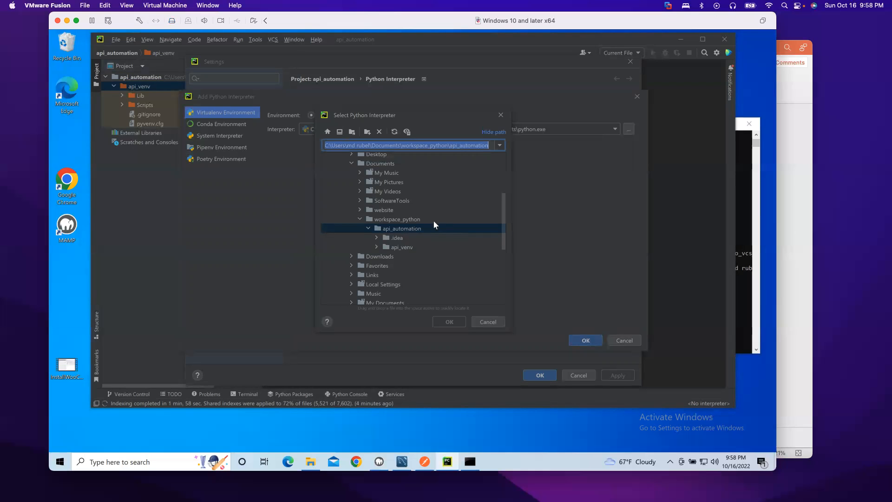
{"action": "left_click", "coordinate": [378, 247]}
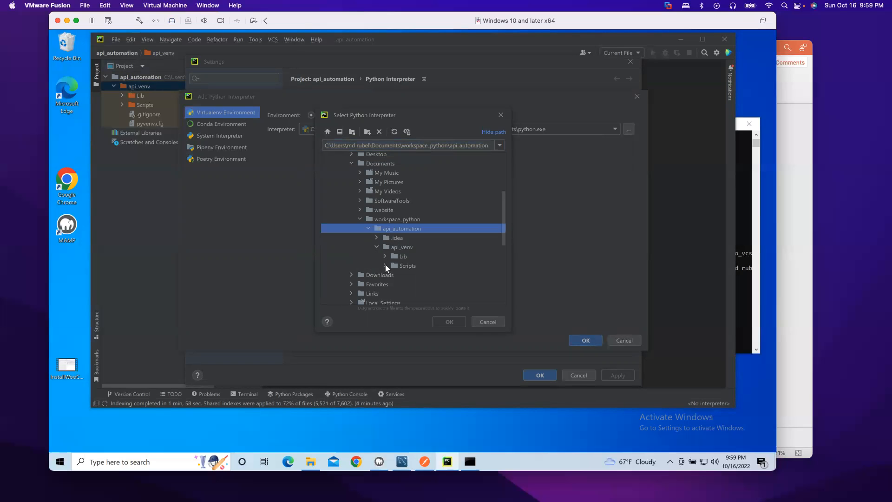
{"action": "left_click", "coordinate": [385, 265]}
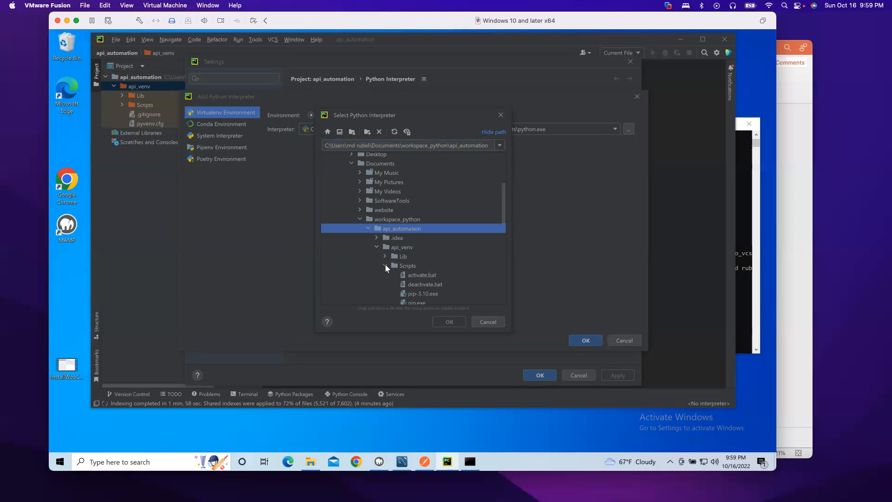
{"action": "scroll", "coordinate": [466, 277], "scroll_direction": "down", "scroll_amount": 1}
{"action": "scroll", "coordinate": [466, 274], "scroll_direction": "down", "scroll_amount": 2}
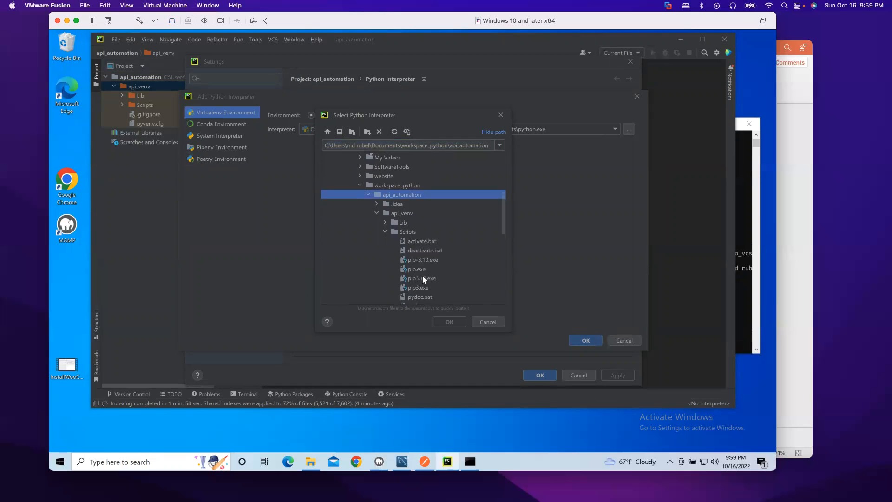
{"action": "left_click_drag", "start_coordinate": [503, 216], "coordinate": [501, 236]}
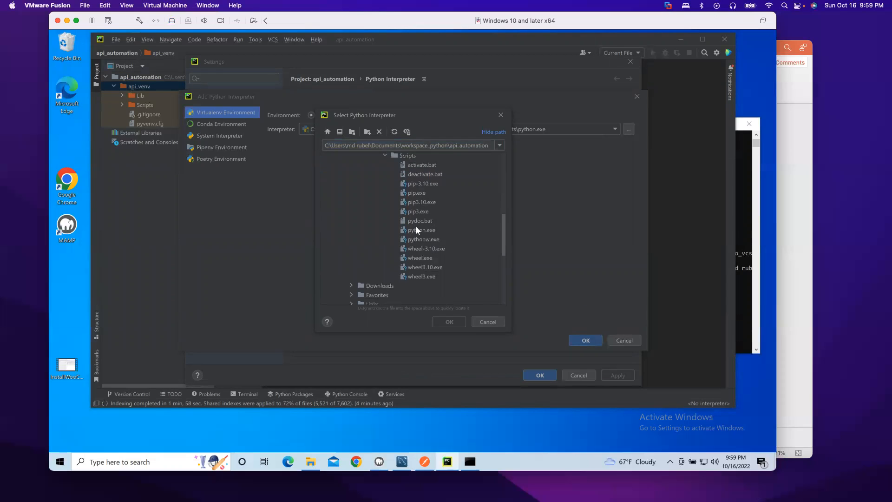
{"action": "left_click", "coordinate": [433, 229]}
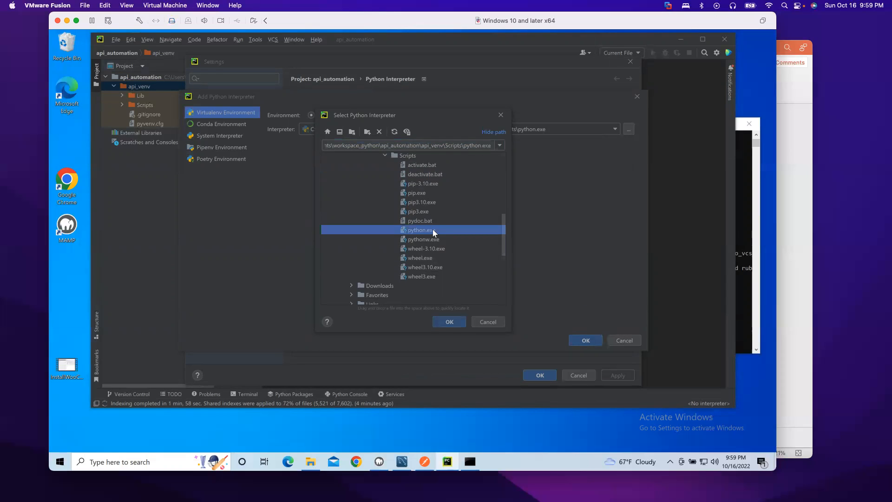
{"action": "left_click", "coordinate": [450, 321]}
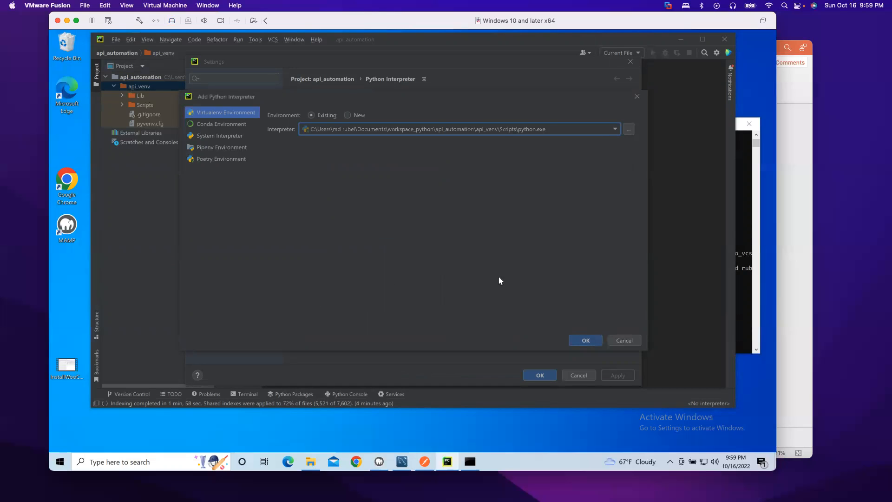
Step: Confirm the api_venv Python 3.10 interpreter for api_automation and close Settings
{"action": "left_click", "coordinate": [576, 339]}
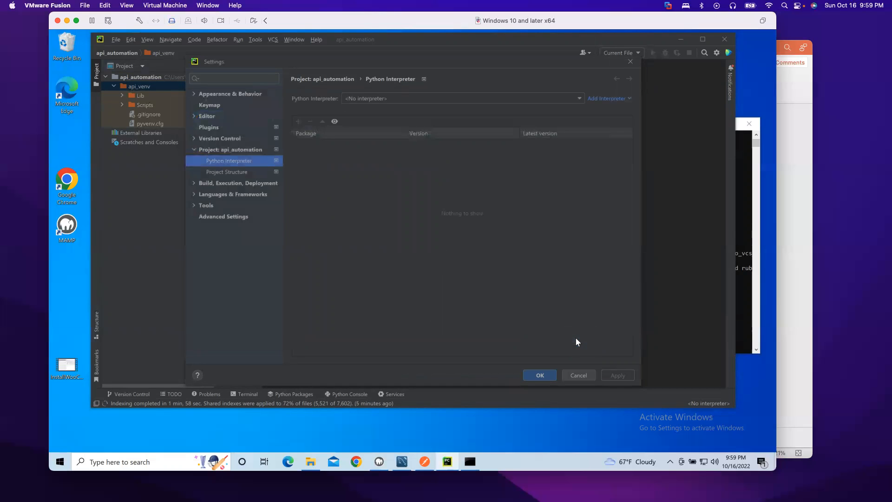
{"action": "left_click", "coordinate": [538, 375]}
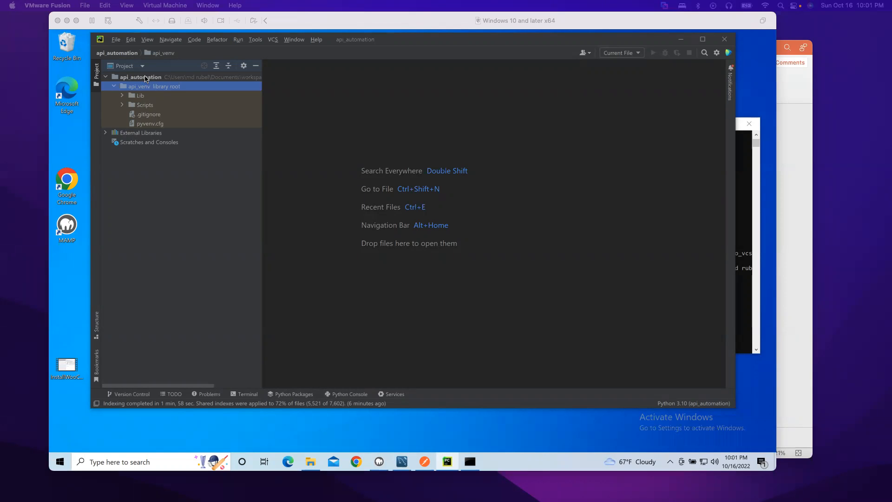
Step: Add a new Python file named testsetup at the api_automation project root
{"action": "left_click", "coordinate": [136, 77]}
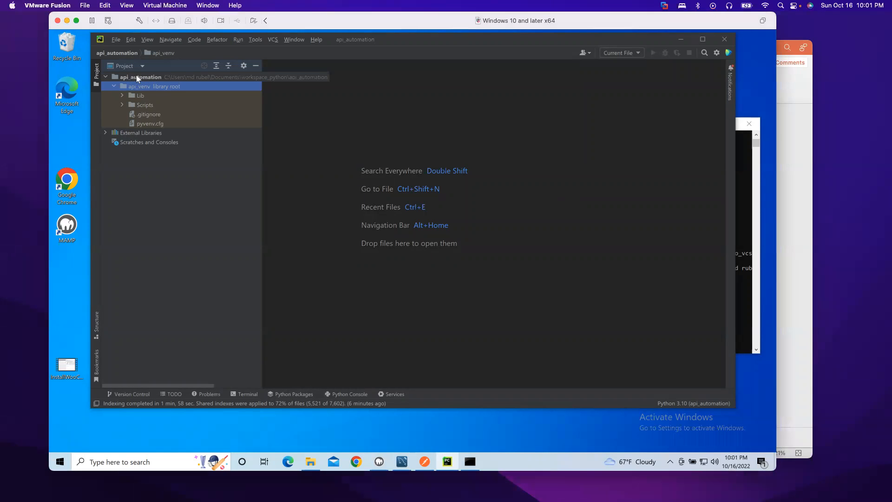
{"action": "right_click", "coordinate": [136, 76]}
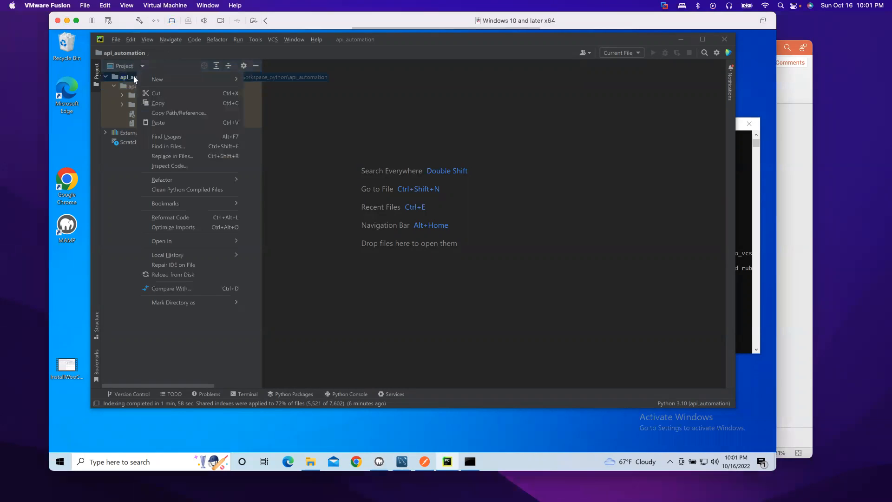
{"action": "mouse_move", "coordinate": [215, 79]}
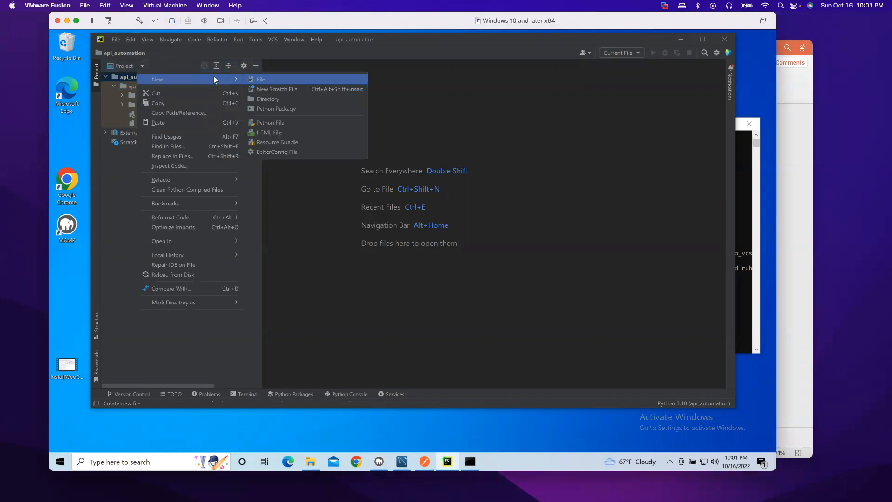
{"action": "left_click", "coordinate": [292, 122]}
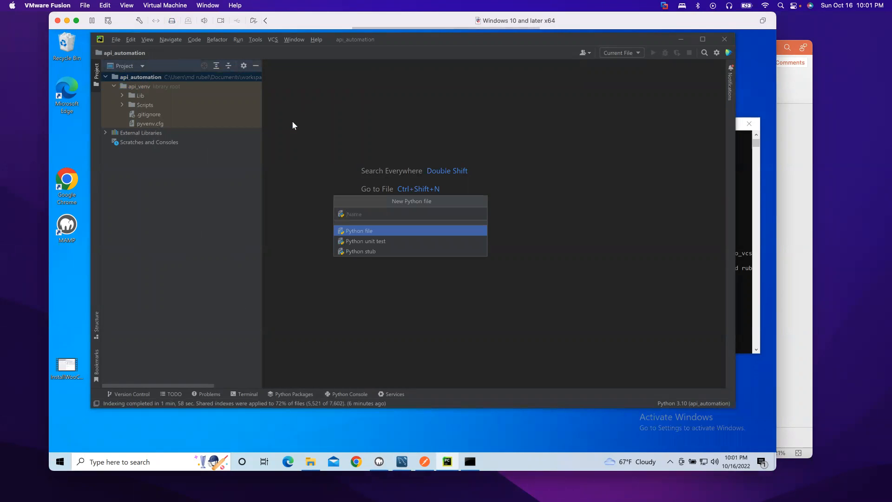
{"action": "type", "text": "testsetup"}
{"action": "key", "text": "Return"}
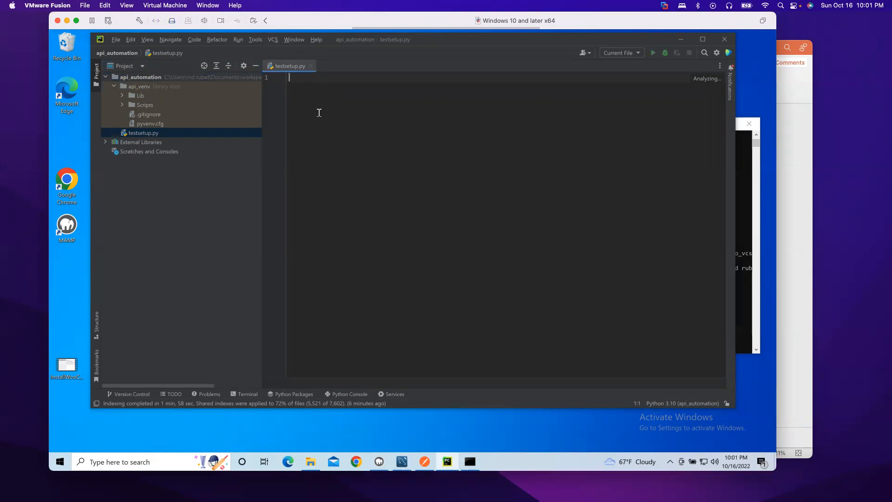
Step: Write print("hello world") in testsetup.py and run the 'testsetup' script
{"action": "type", "text": "print("}
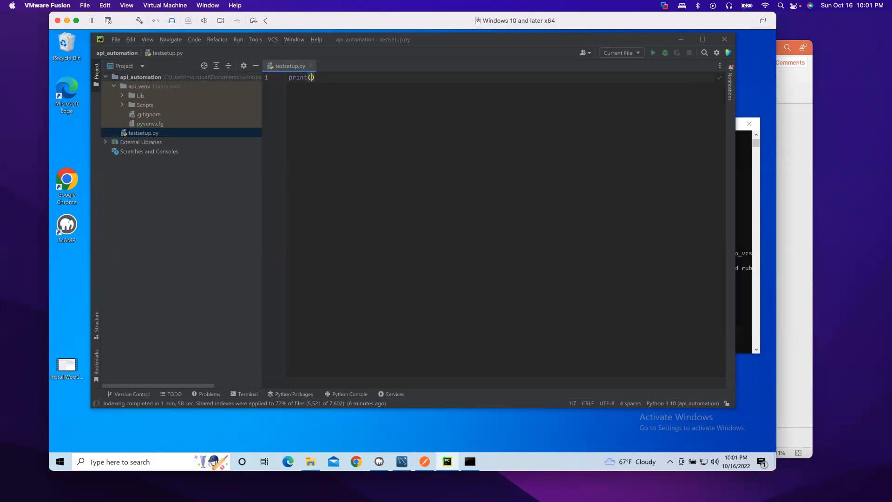
{"action": "type", "text": "\""}
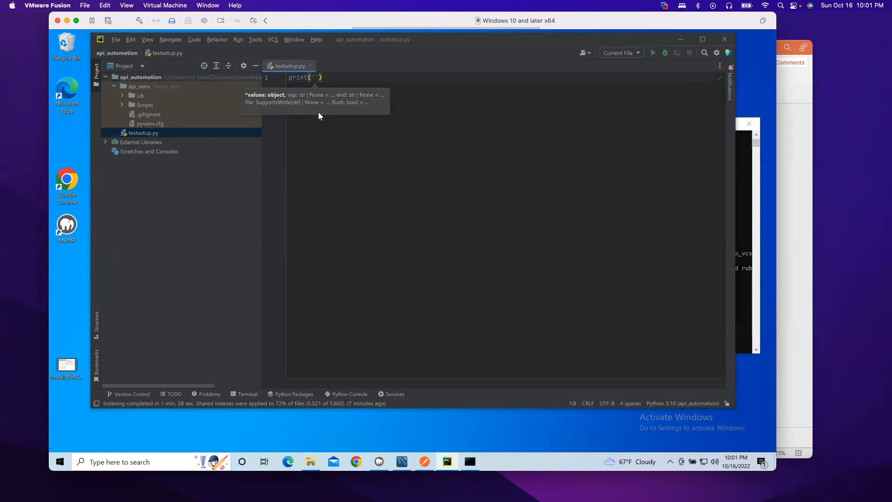
{"action": "type", "text": "hello wo"}
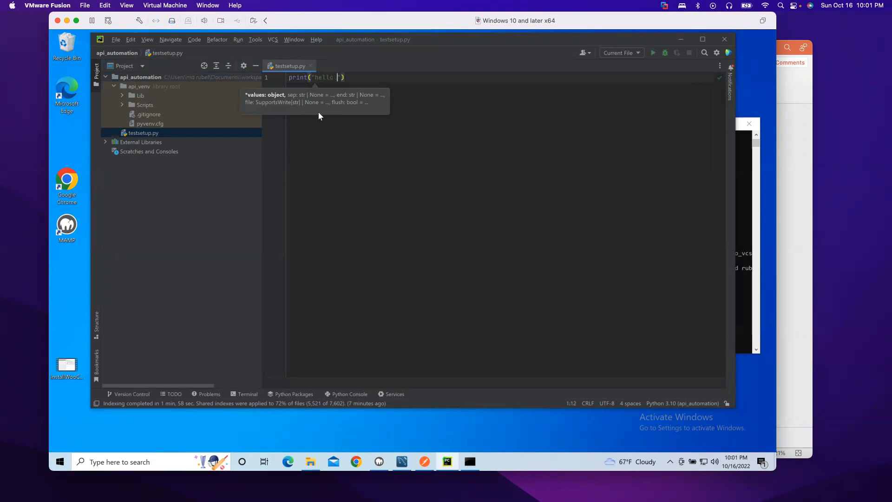
{"action": "type", "text": "rld"}
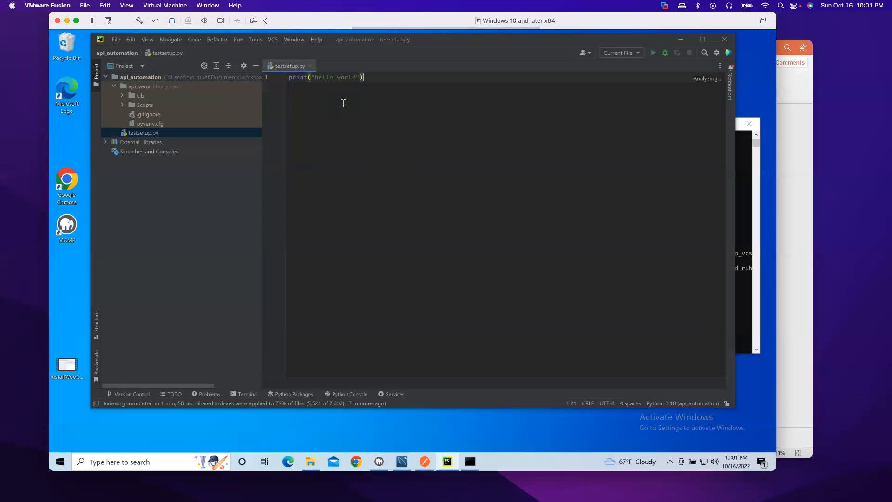
{"action": "right_click", "coordinate": [344, 104]}
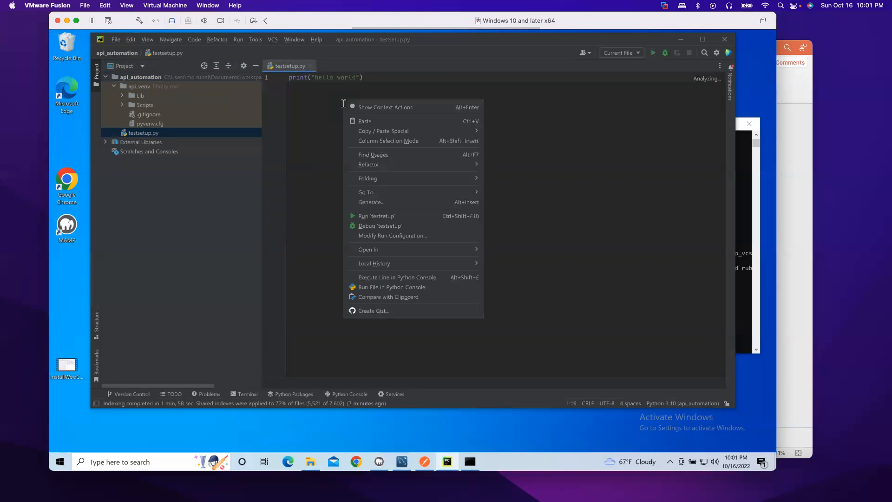
{"action": "left_click", "coordinate": [389, 217]}
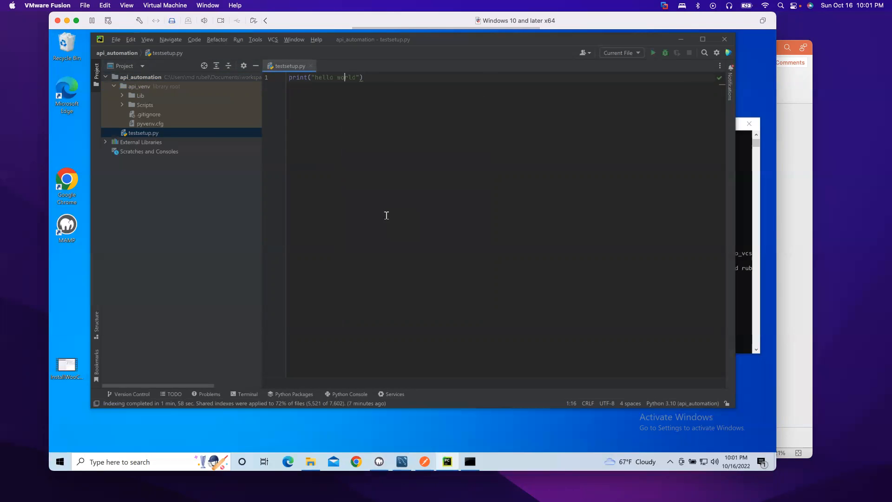